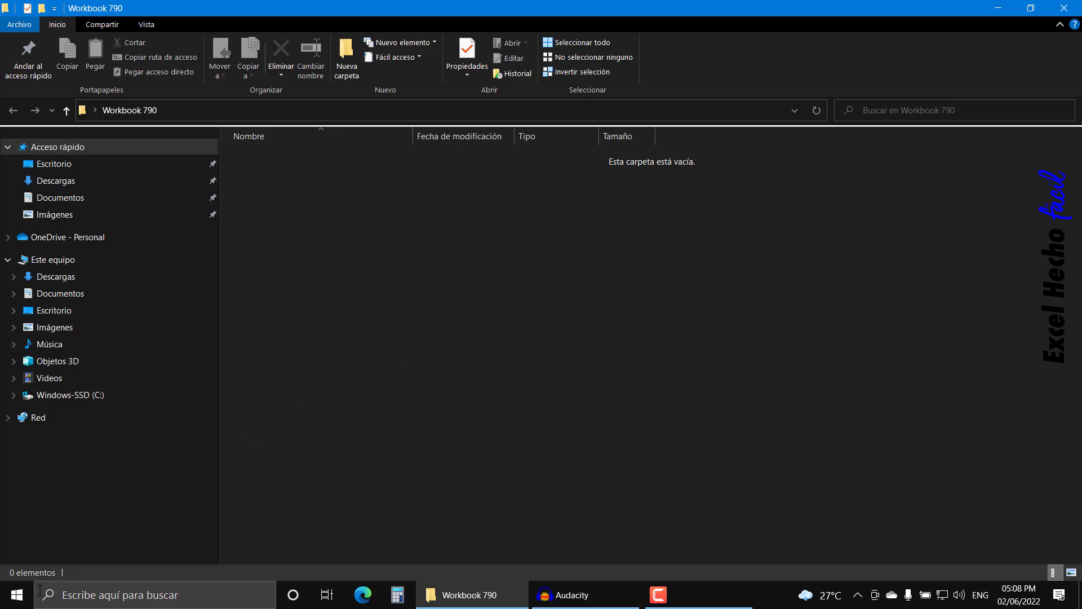
Launch Excel from the Start menu to get blank workbook Libro1 with only Hoja1
click(17, 595)
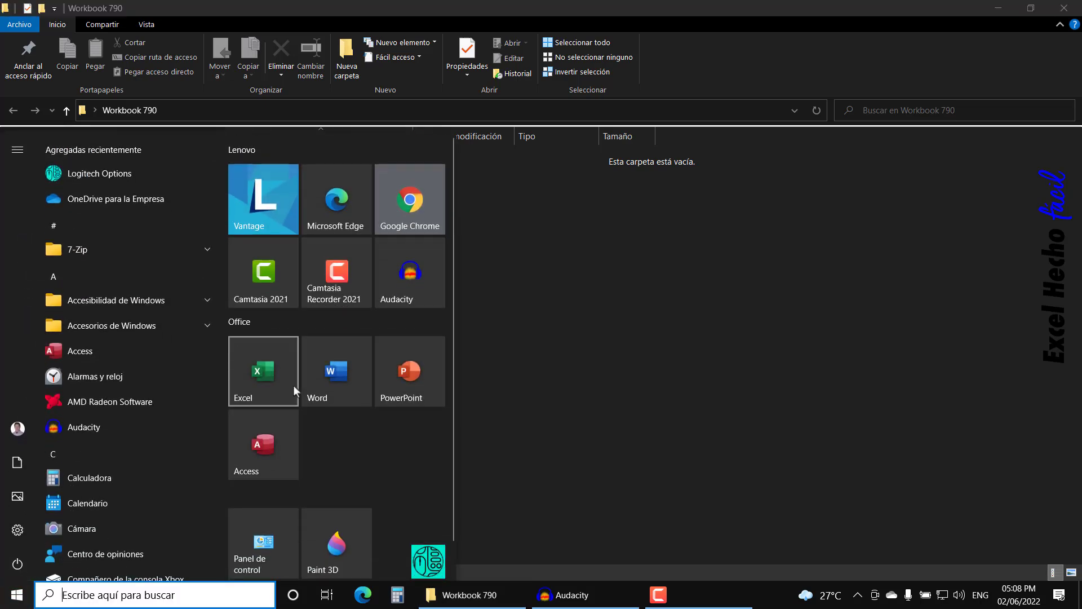
click(281, 372)
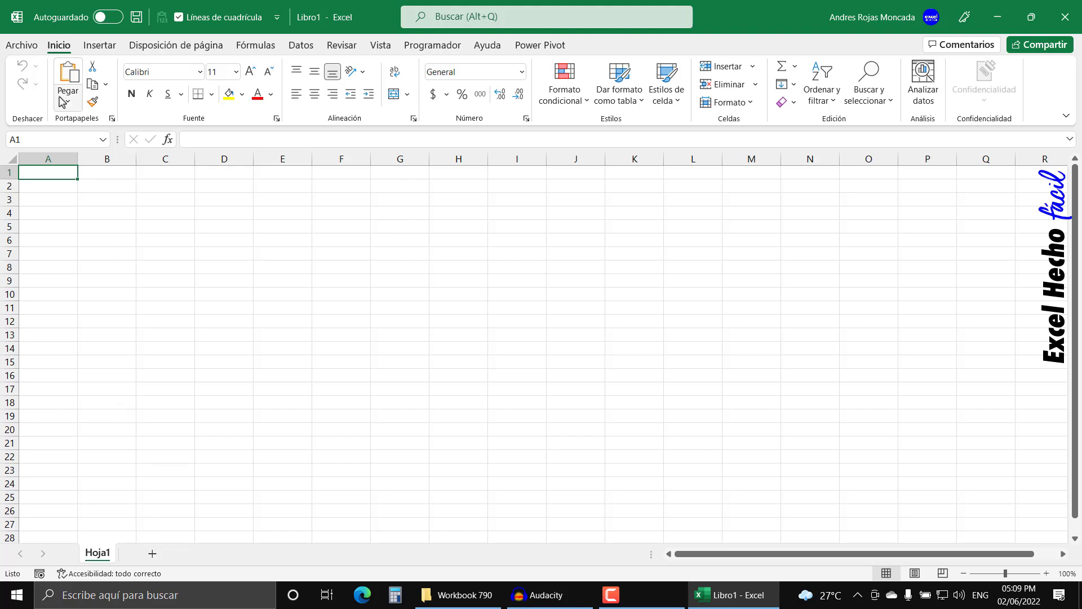
In Excel Options > General, set 'Incluir este número de hojas' to 3 and accept
click(18, 46)
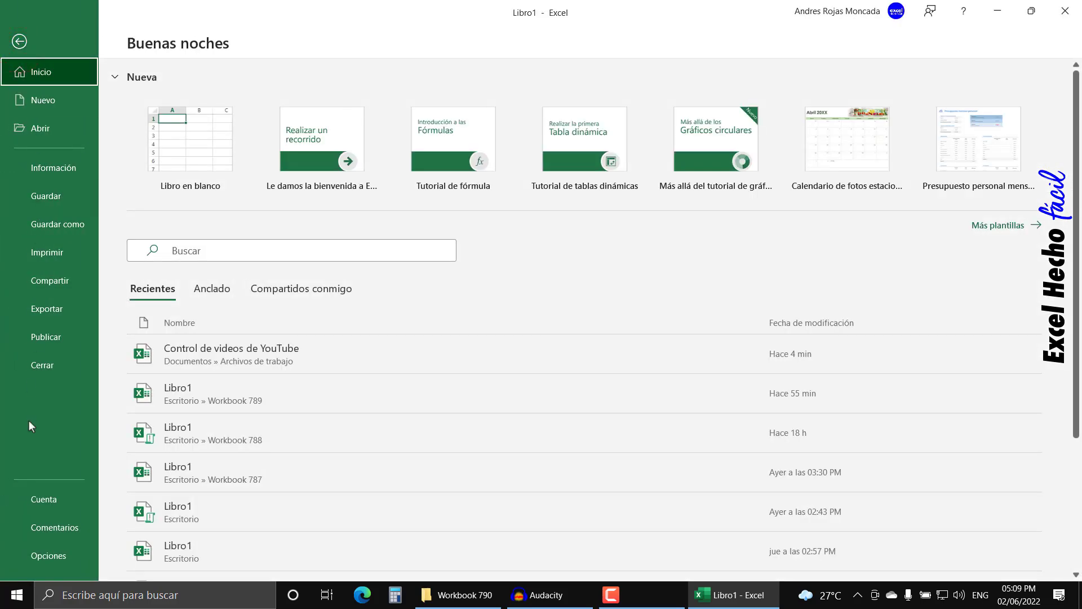
click(72, 557)
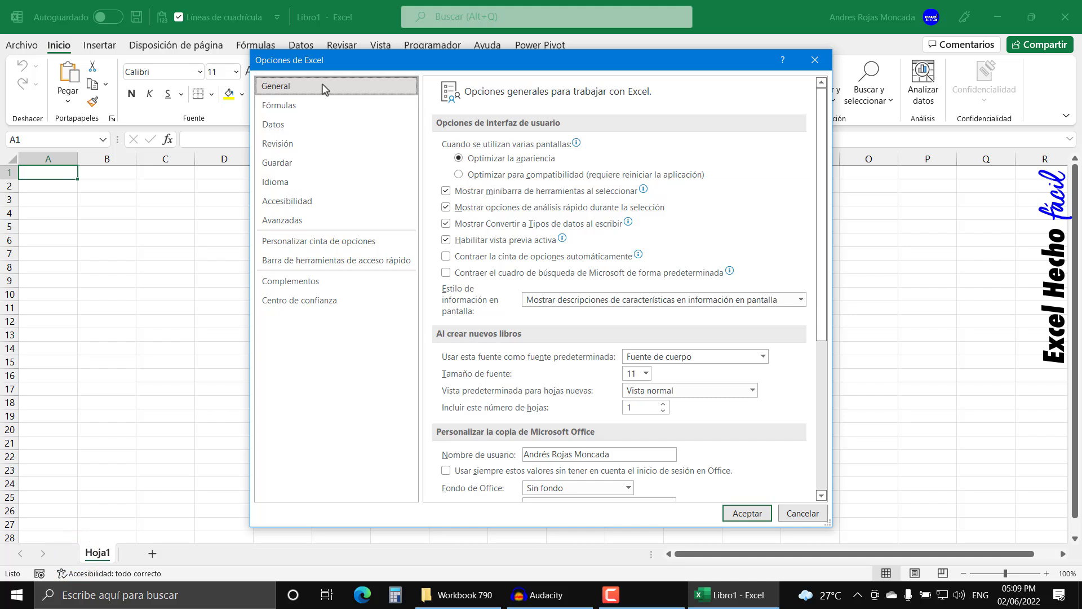
click(325, 88)
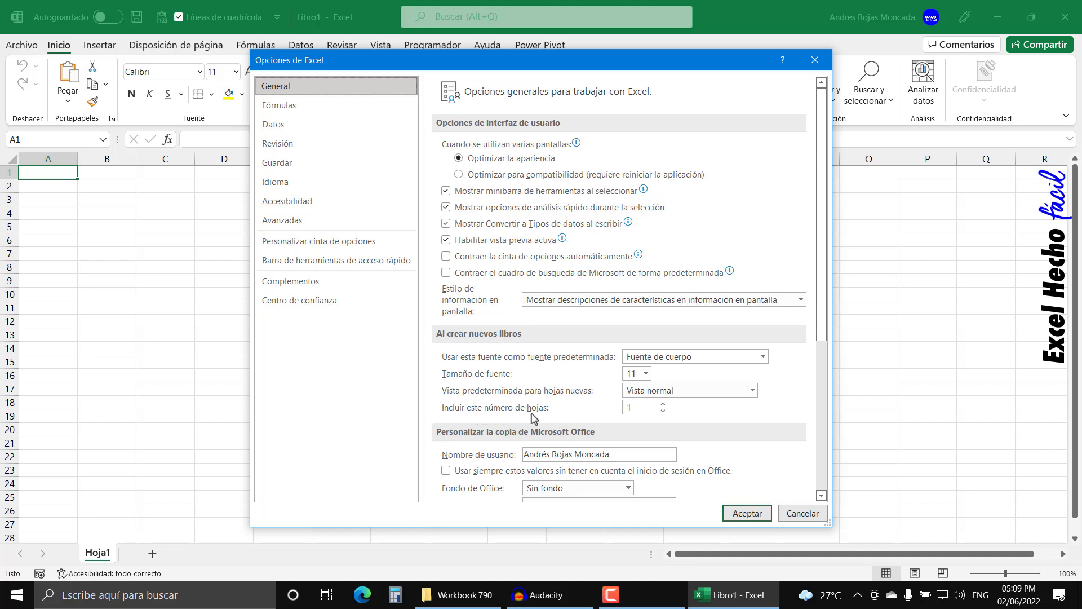
double_click(663, 404)
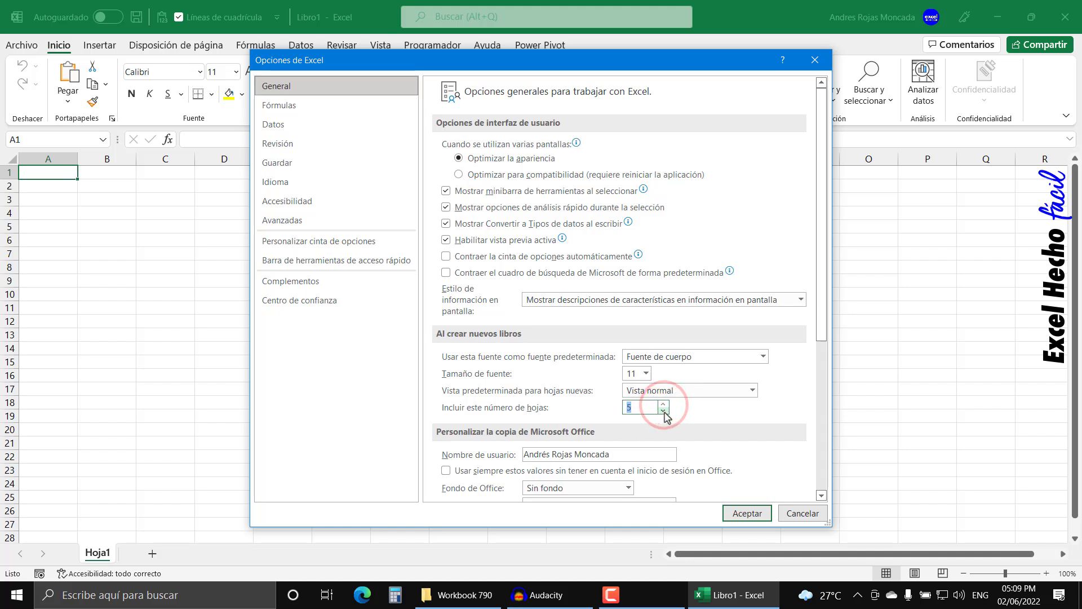
click(664, 410)
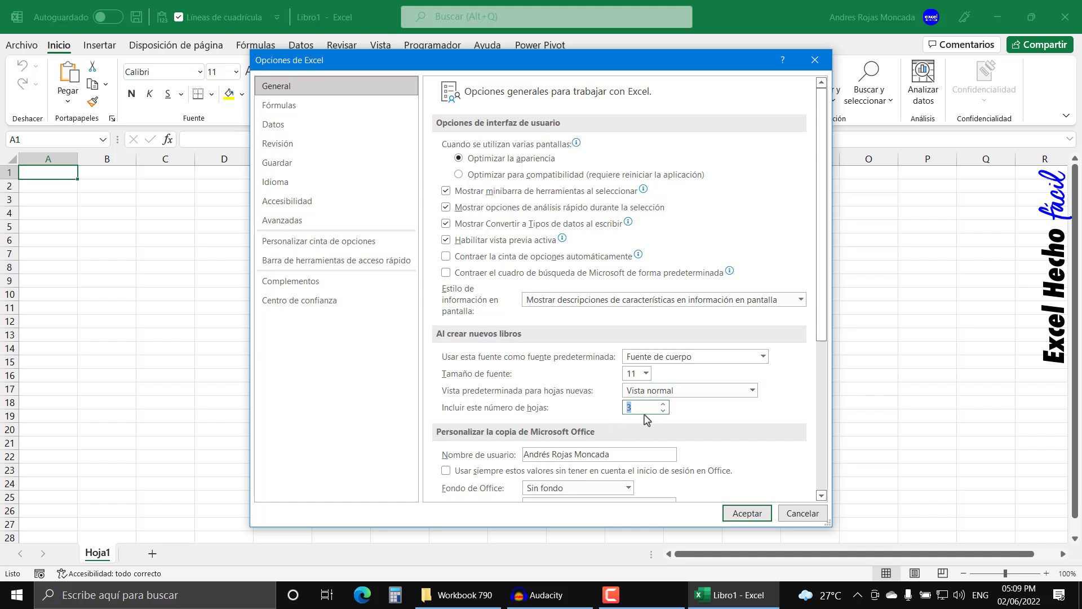
click(728, 517)
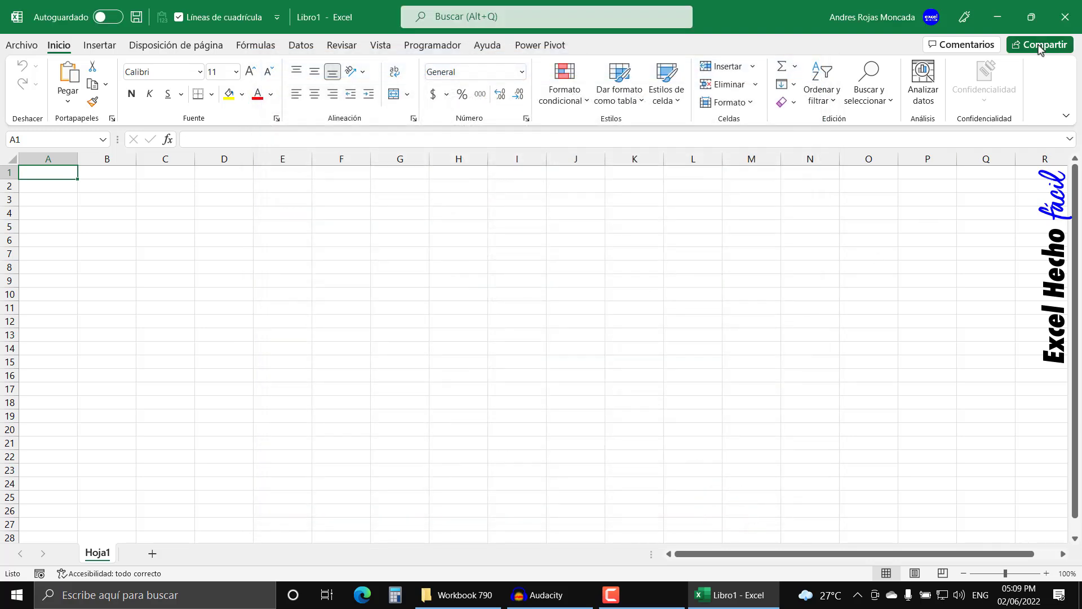
Close Excel and relaunch it from the Start menu for a fresh blank workbook
click(1062, 17)
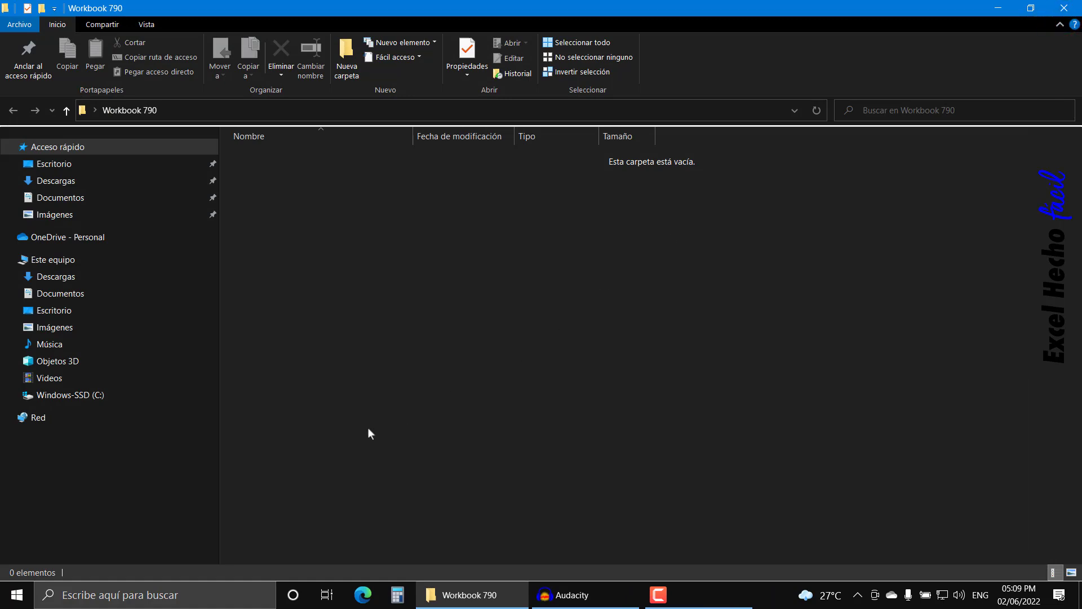
click(17, 594)
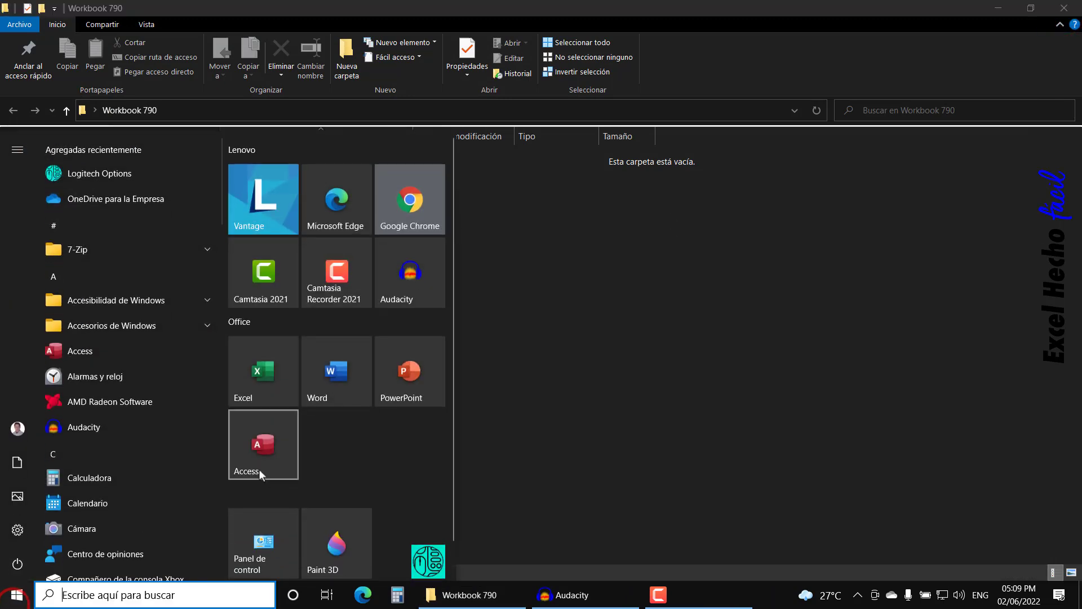
click(269, 386)
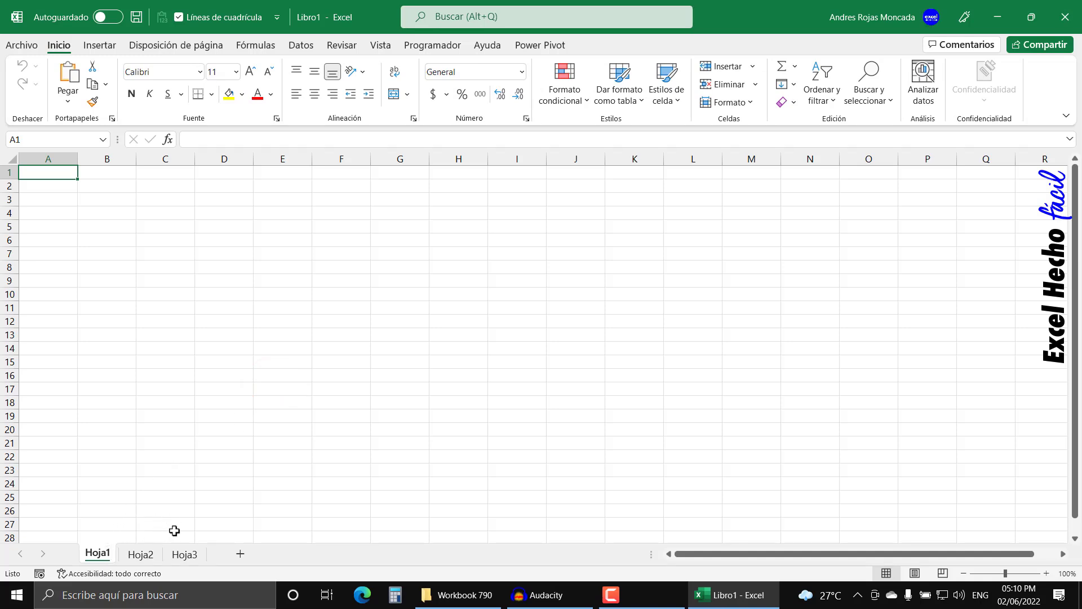
Cycle through the Hoja1, Hoja2 and Hoja3 tabs to confirm all three sheets exist
click(125, 557)
click(174, 555)
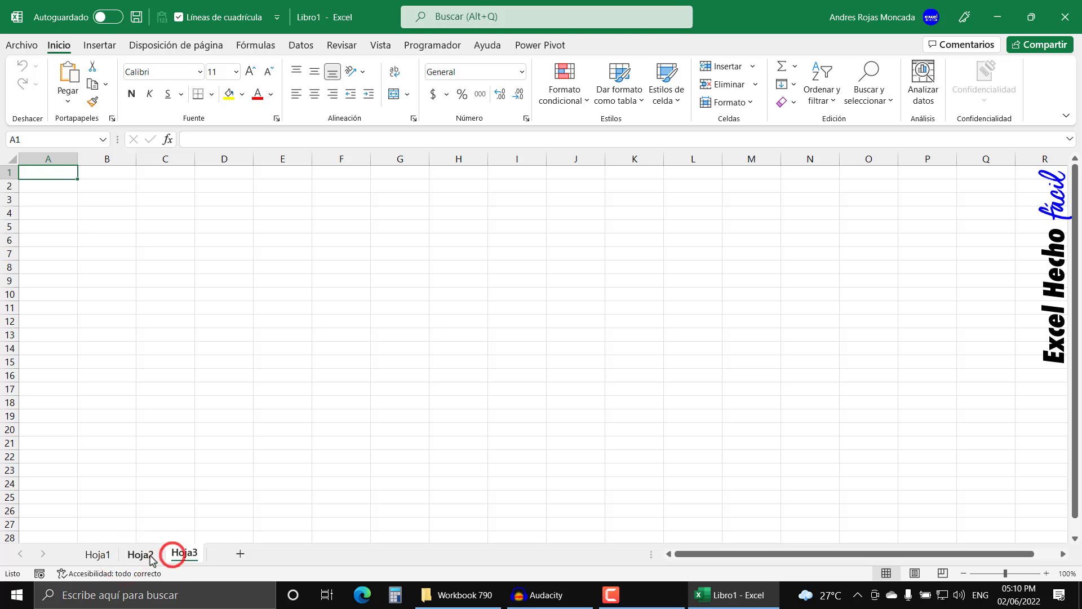
click(145, 554)
click(99, 554)
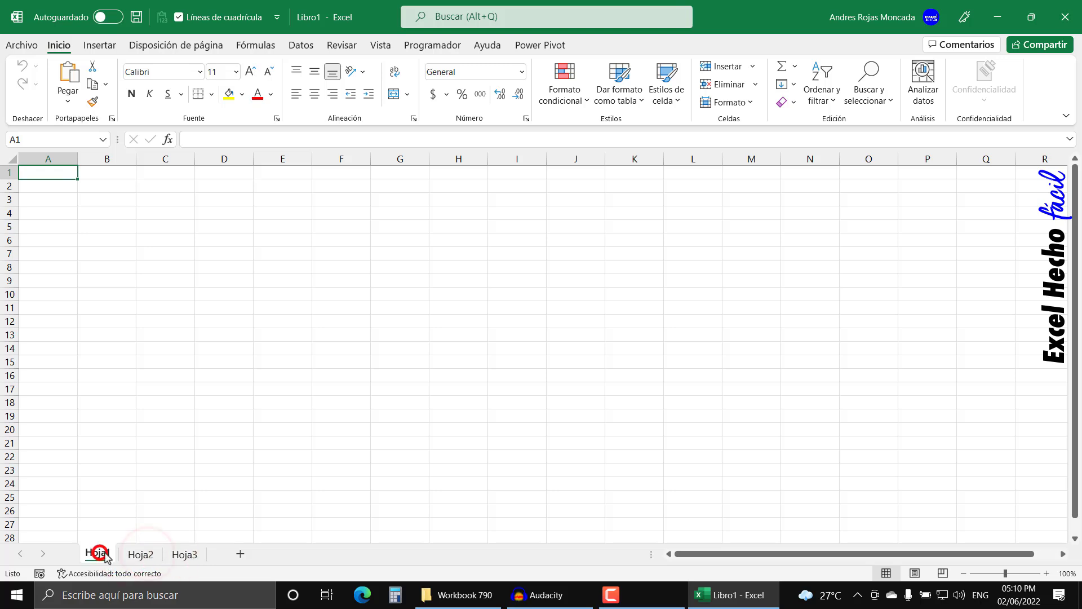
click(135, 555)
click(186, 553)
click(141, 554)
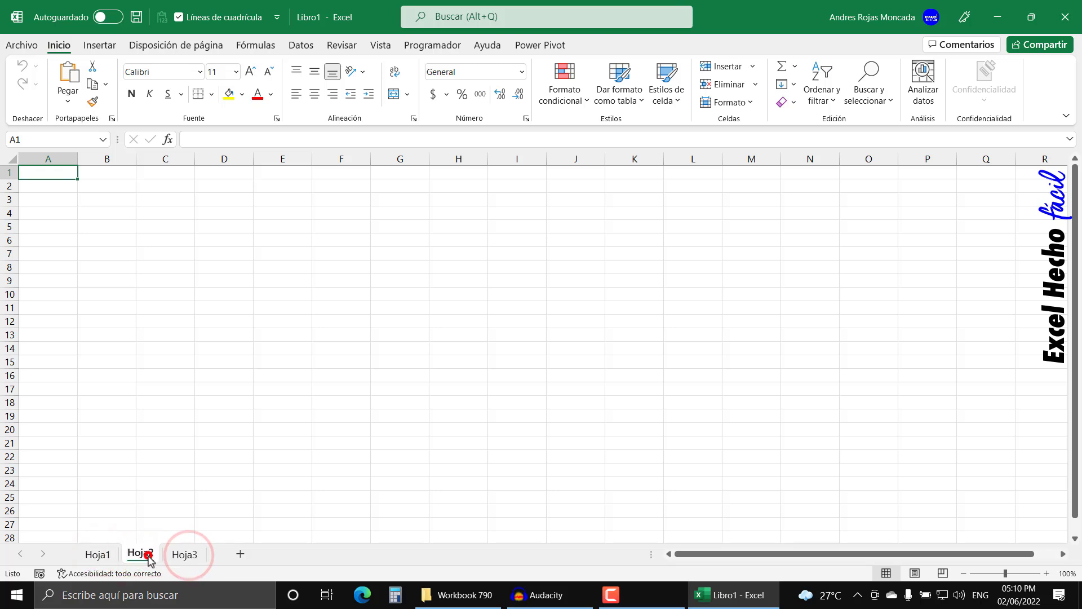
click(101, 554)
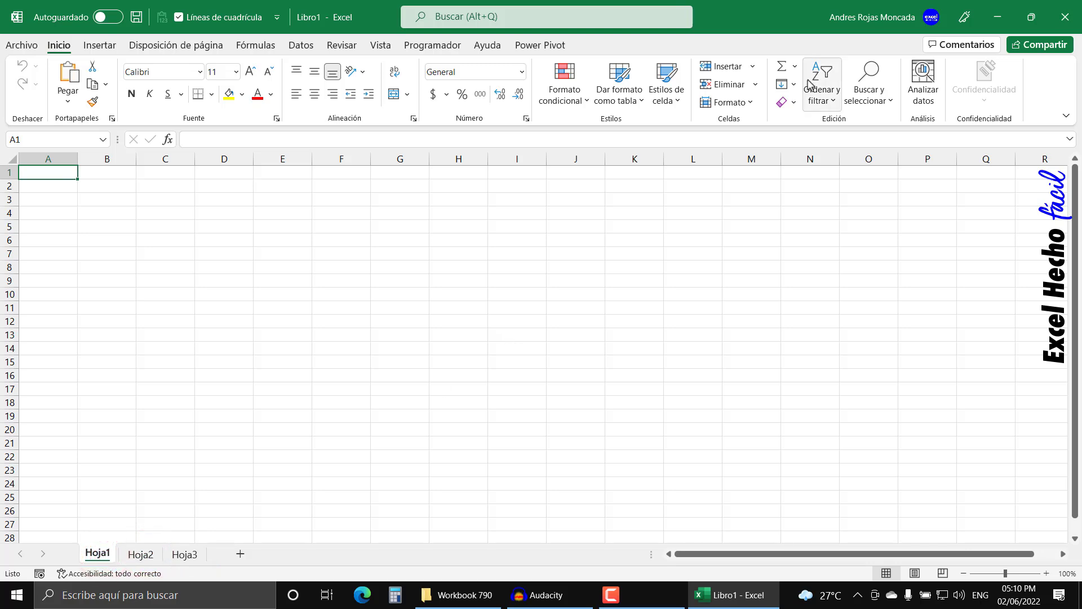
Close Excel and launch it again from the Start menu
click(1061, 21)
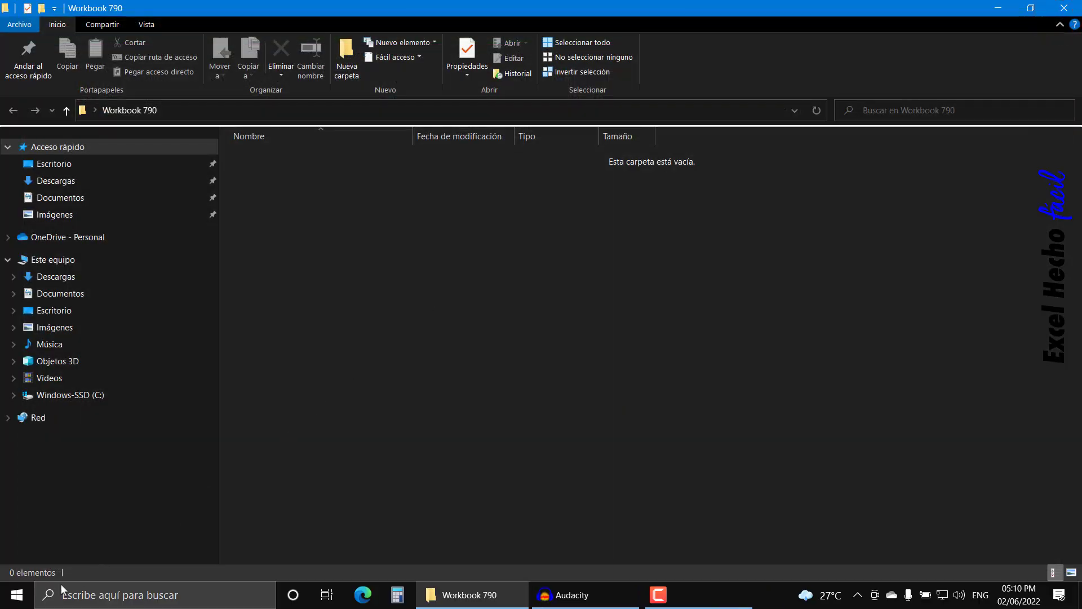
click(17, 594)
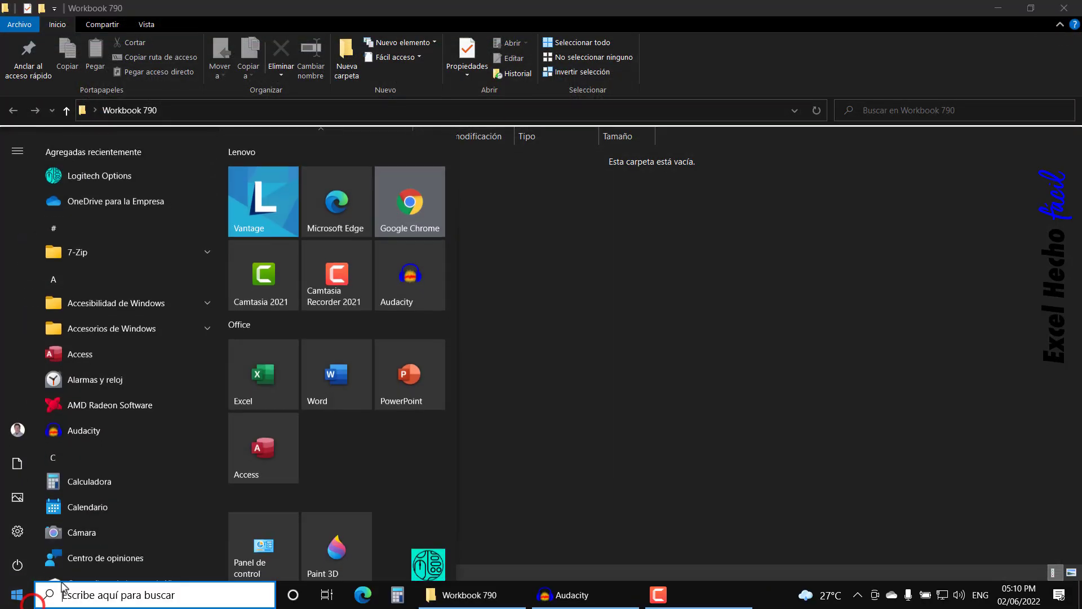
click(290, 381)
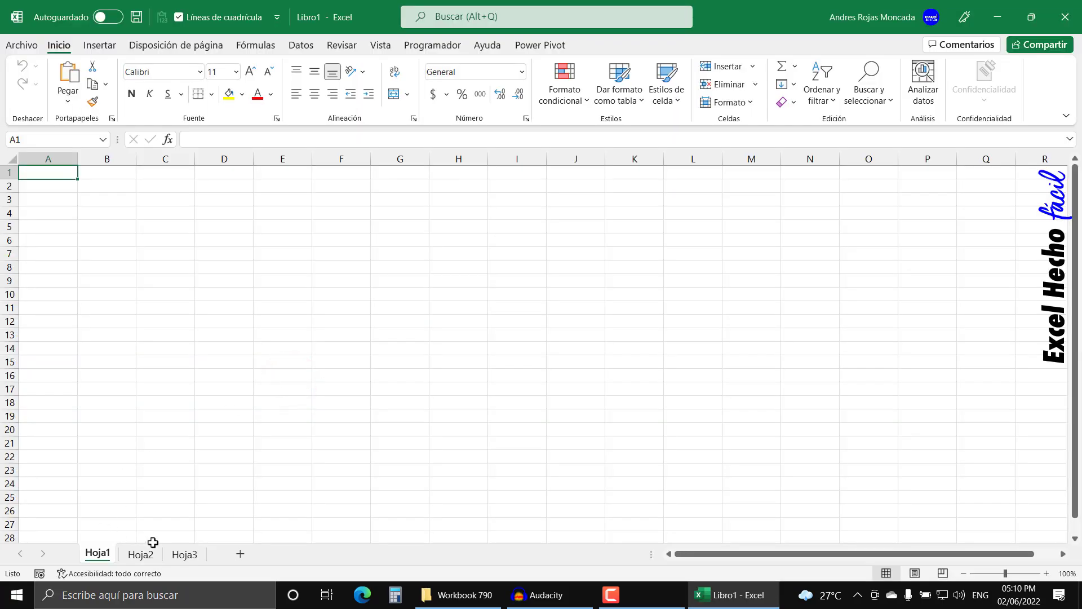
Lower 'Incluir este número de hojas' to 1 in Excel Options > General and accept
click(21, 45)
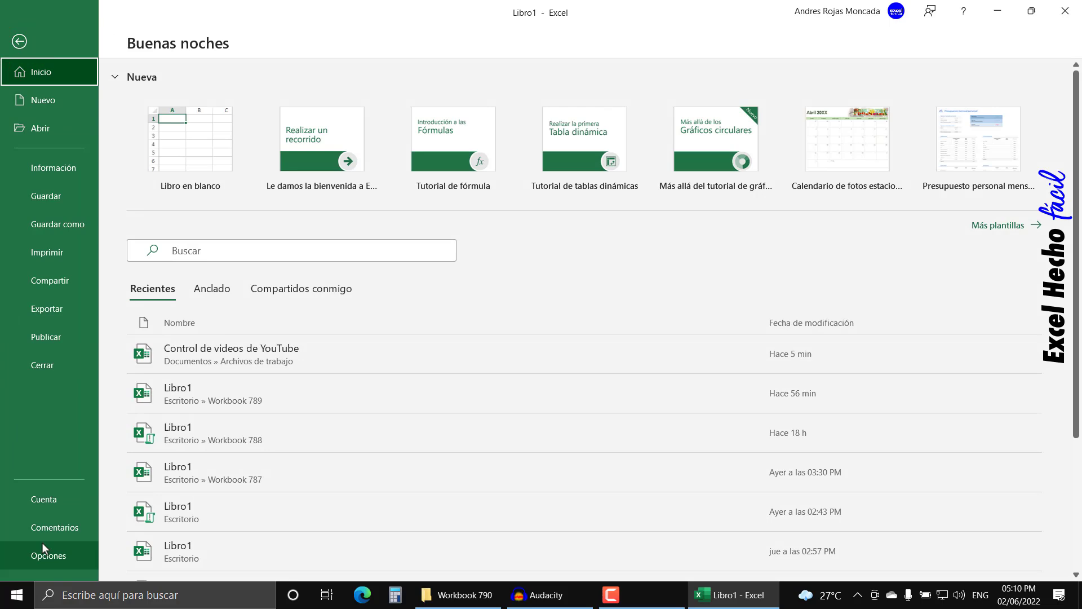
click(46, 561)
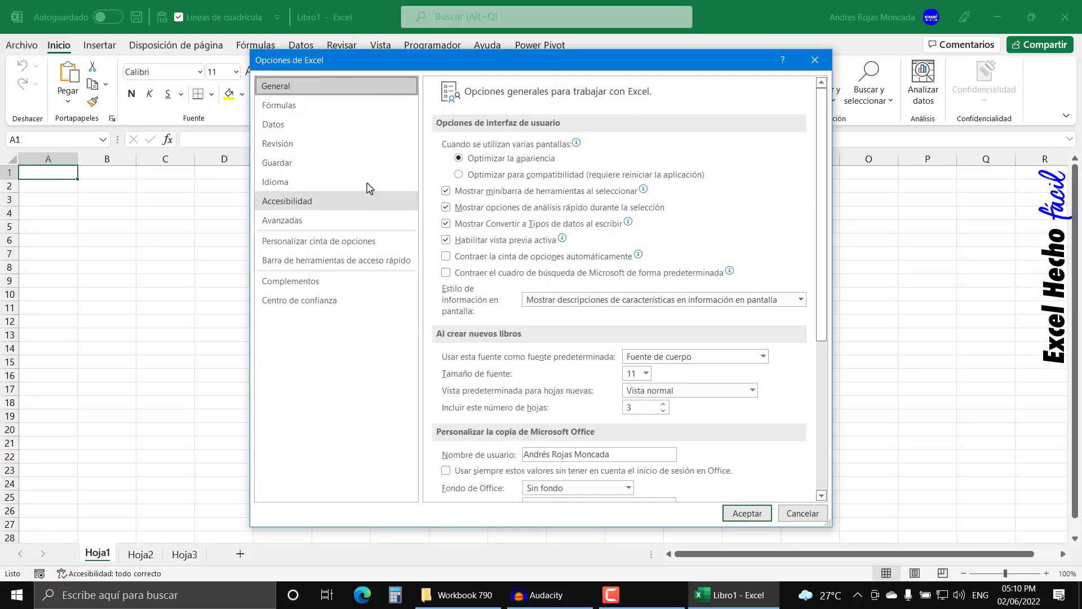
click(351, 89)
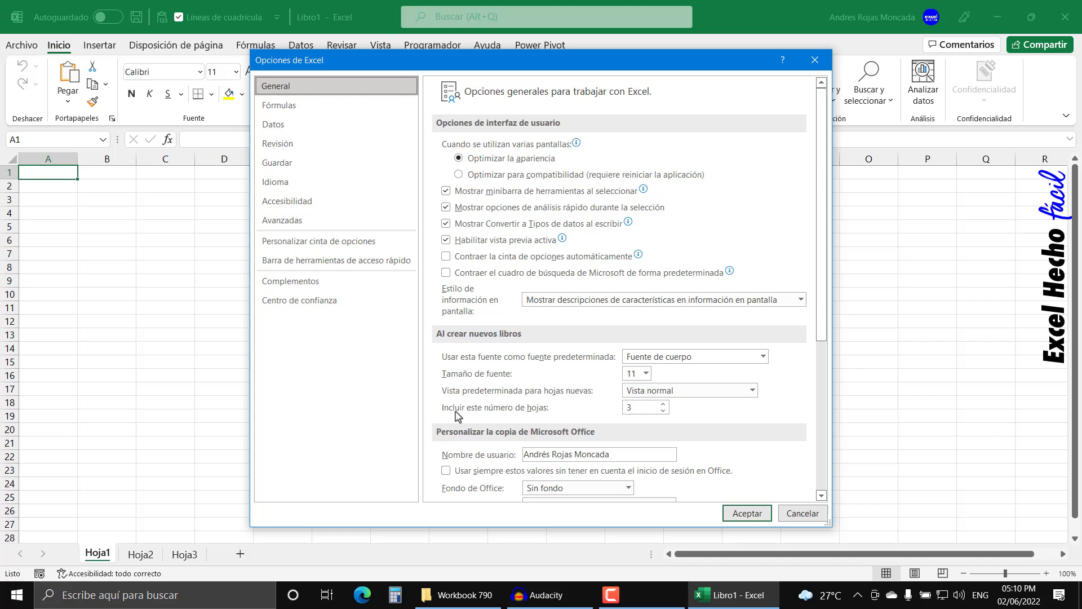
double_click(663, 411)
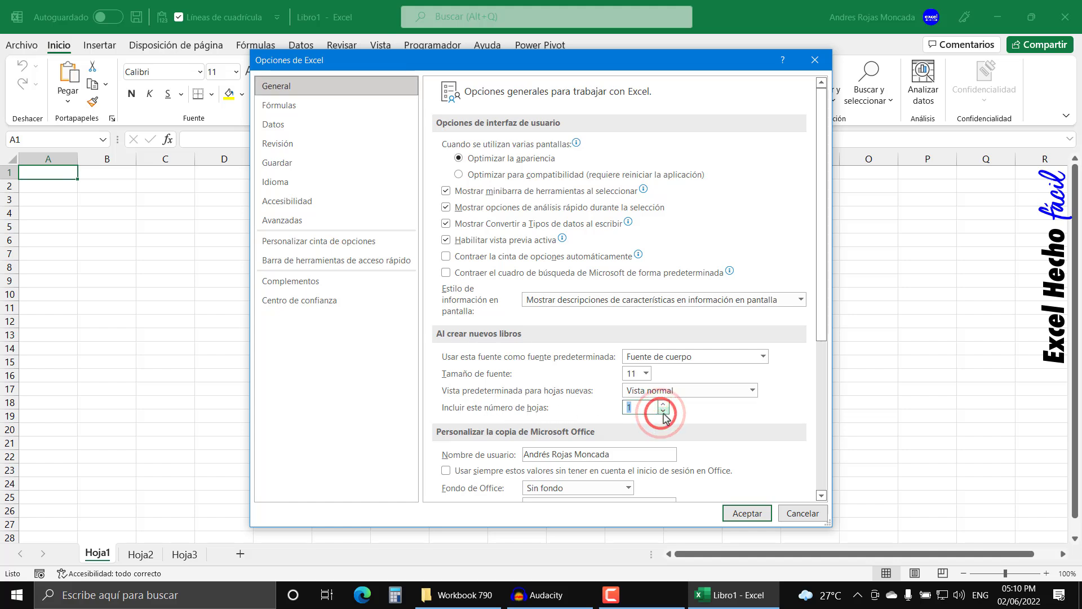
click(664, 411)
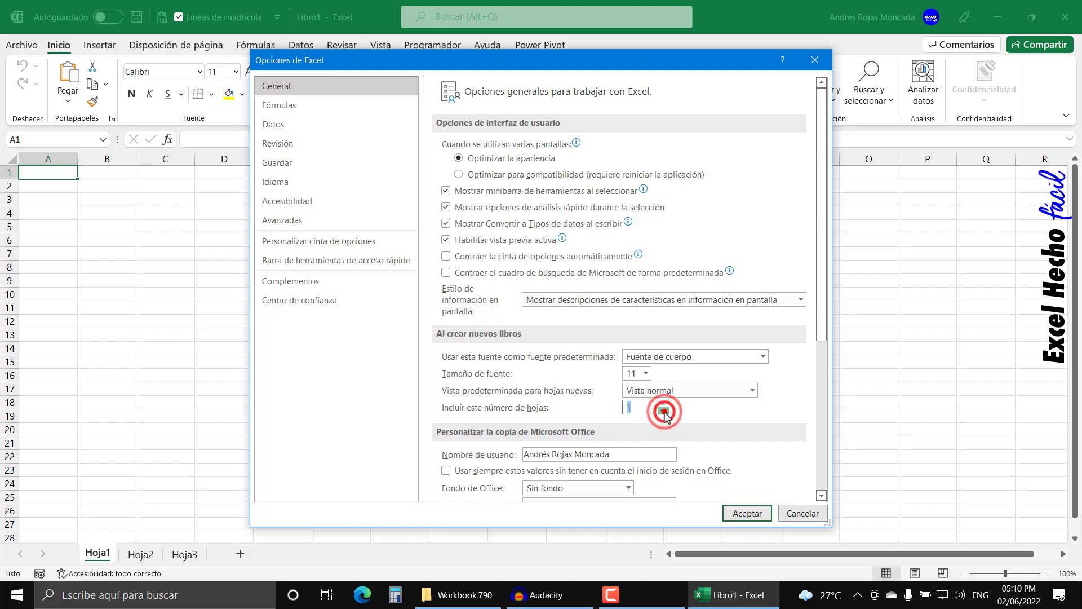
click(664, 412)
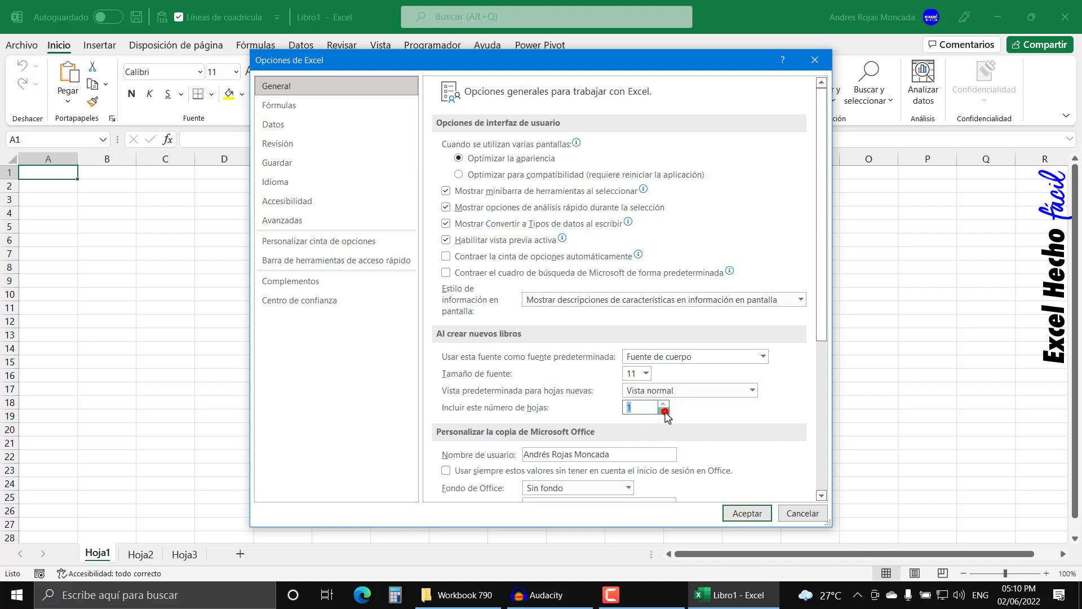
click(665, 413)
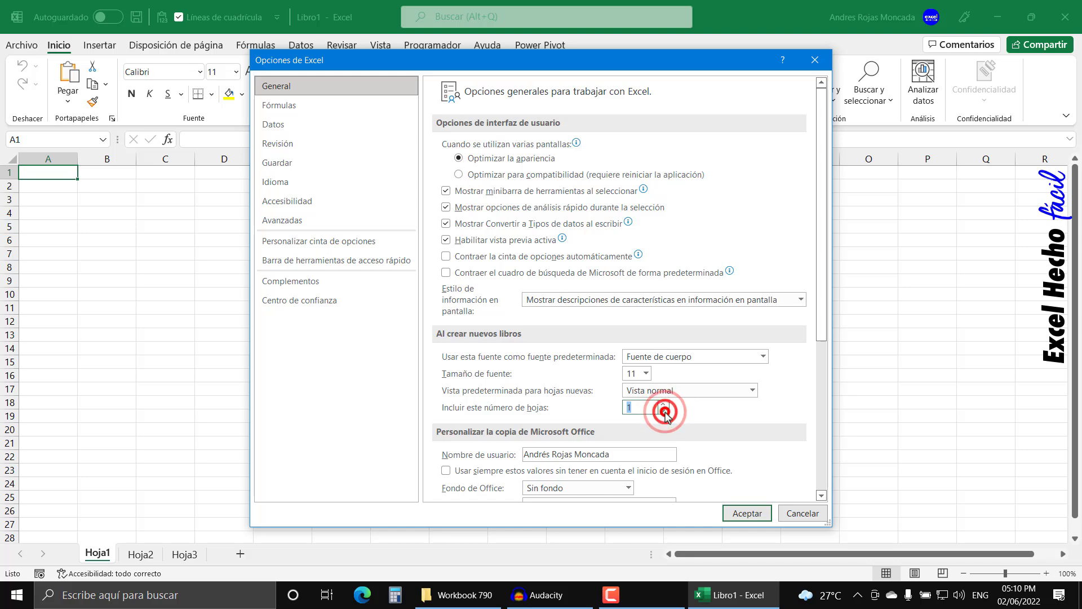
click(731, 513)
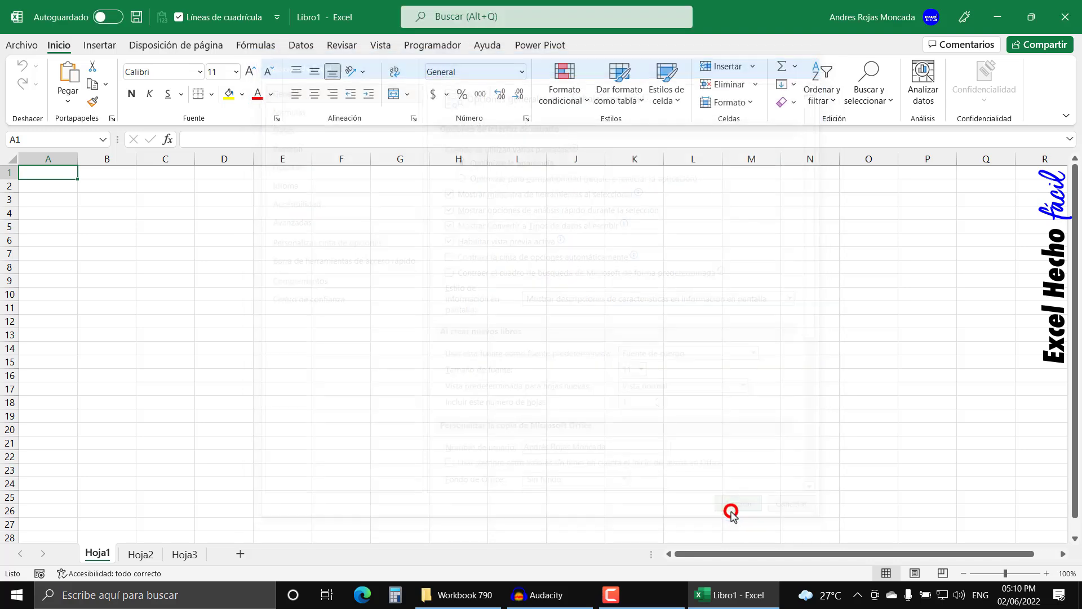
Close Excel and relaunch it from the Start menu to check for a one-sheet workbook
click(1068, 25)
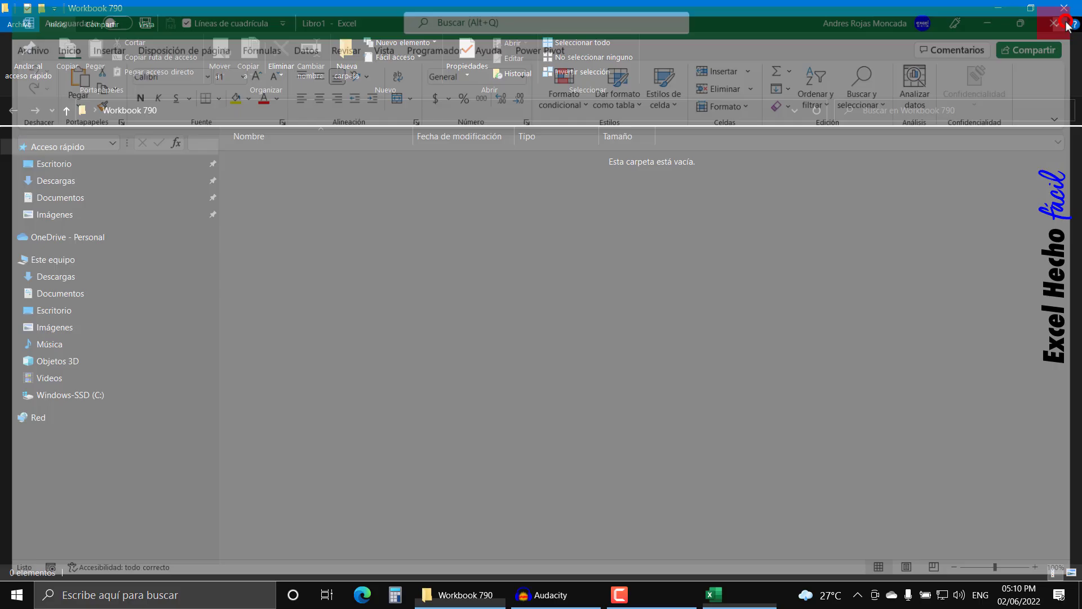
click(16, 595)
click(242, 391)
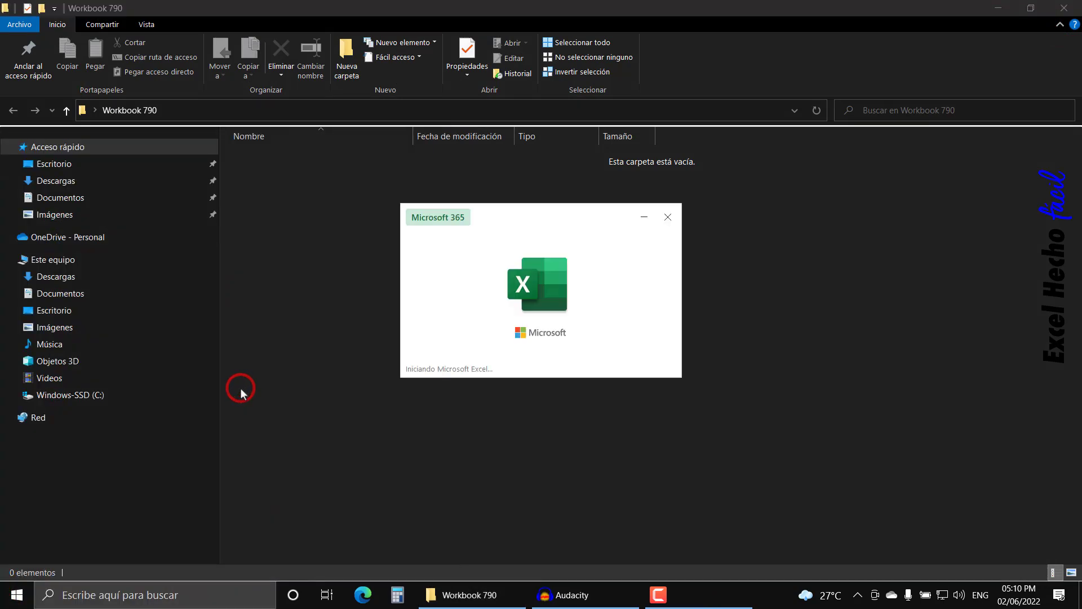